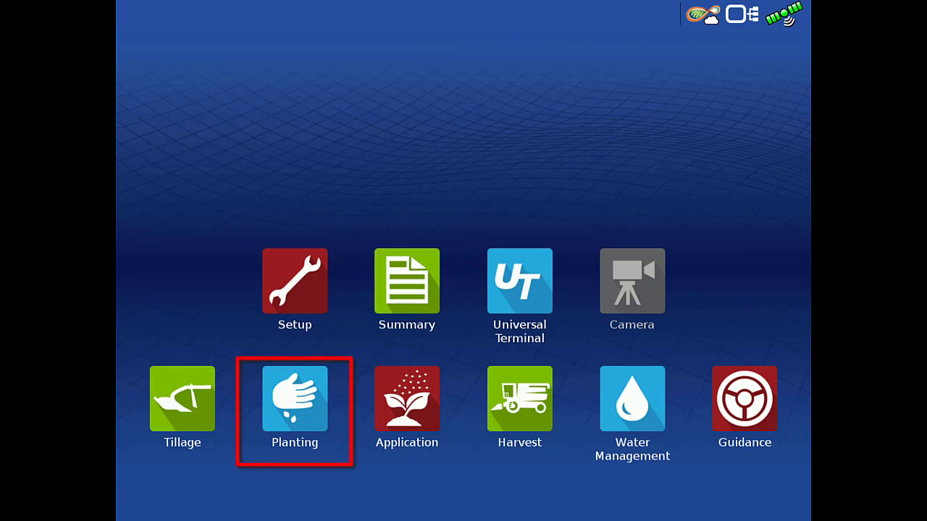
- Start a new planting operating configuration using the John Deere 8320R vehicle
{"action": "left_click", "coordinate": [295, 398]}
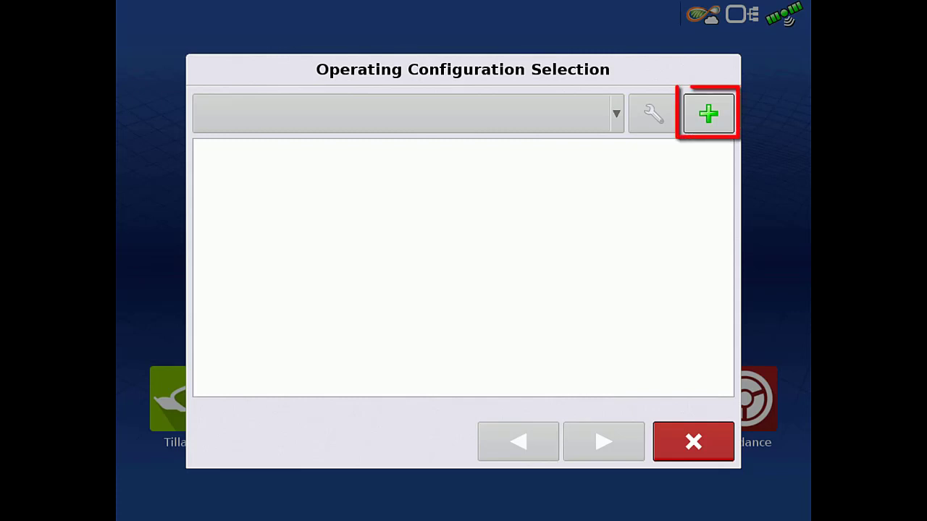
{"action": "left_click", "coordinate": [708, 113]}
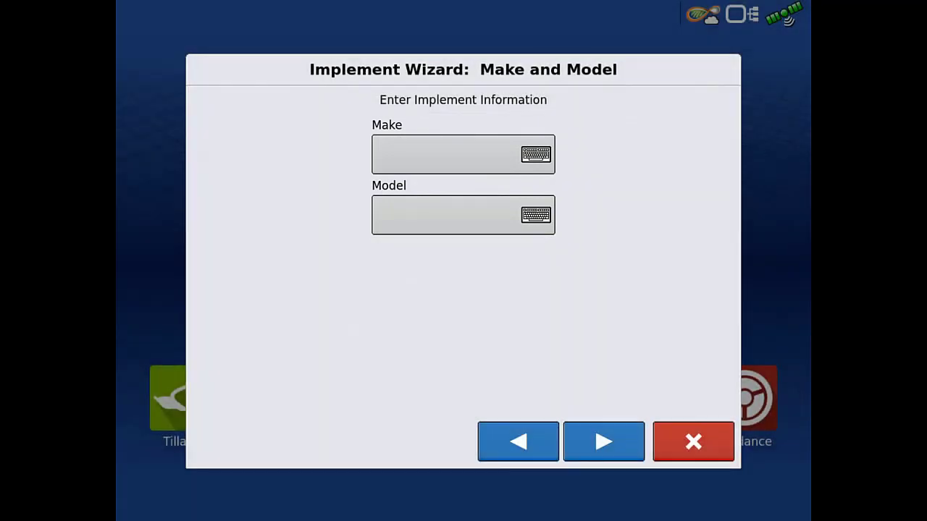
- Enter Kinze as the planter's make and 3660 as its model
{"action": "left_click", "coordinate": [464, 155]}
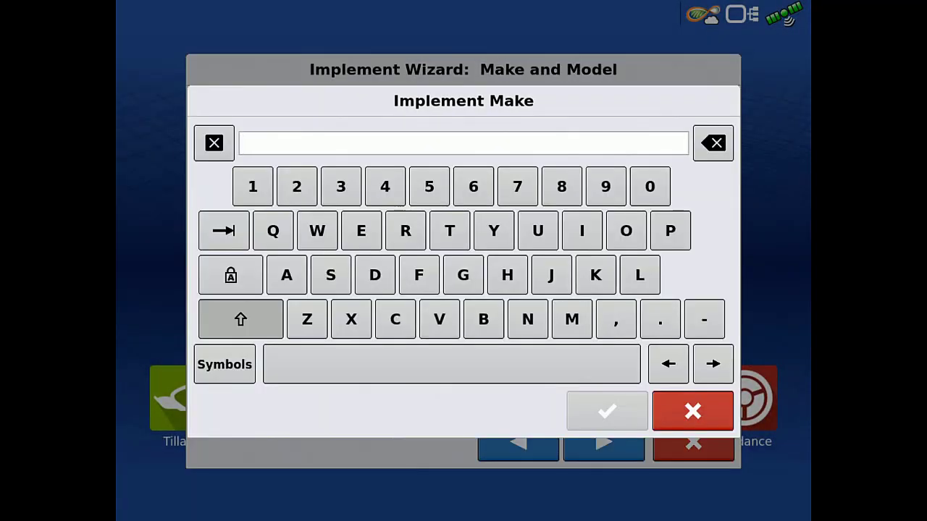
{"action": "type", "text": "Kinz"}
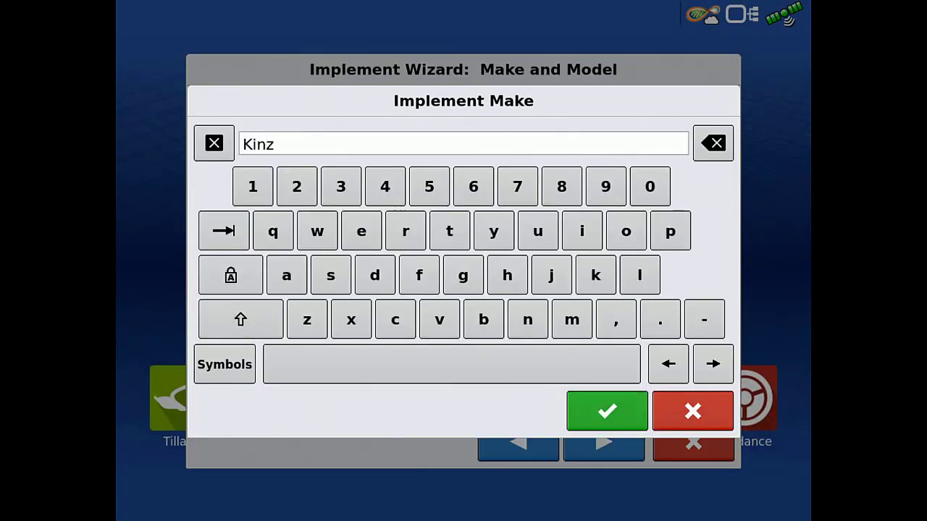
{"action": "type", "text": "e"}
{"action": "left_click", "coordinate": [607, 410]}
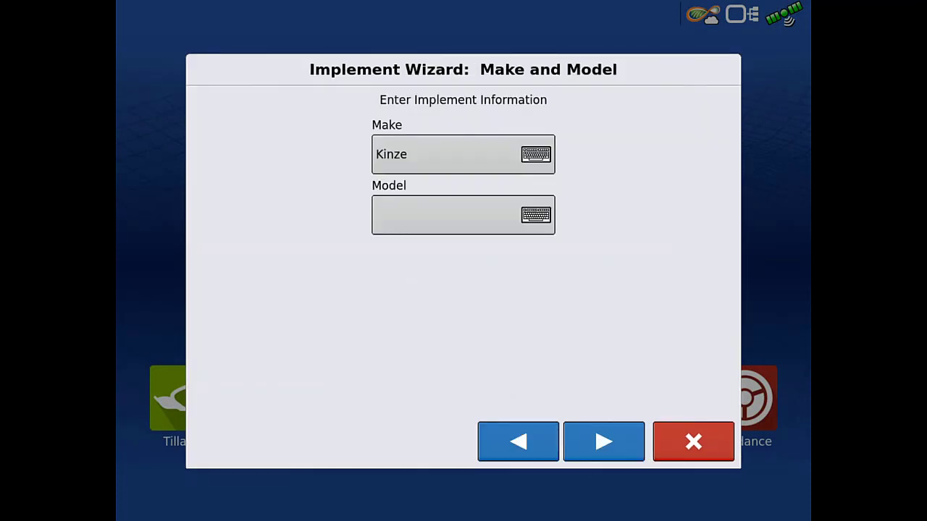
{"action": "left_click", "coordinate": [463, 215]}
{"action": "type", "text": "3"}
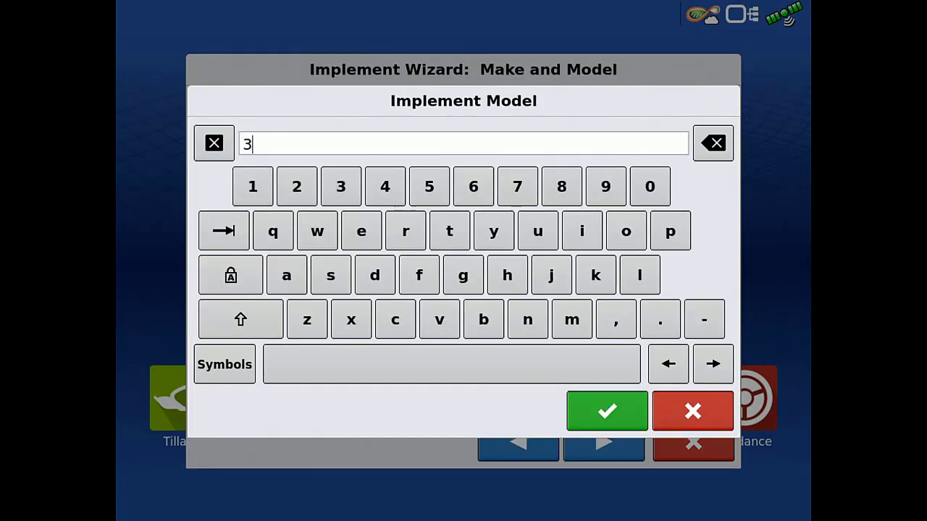
{"action": "type", "text": "660"}
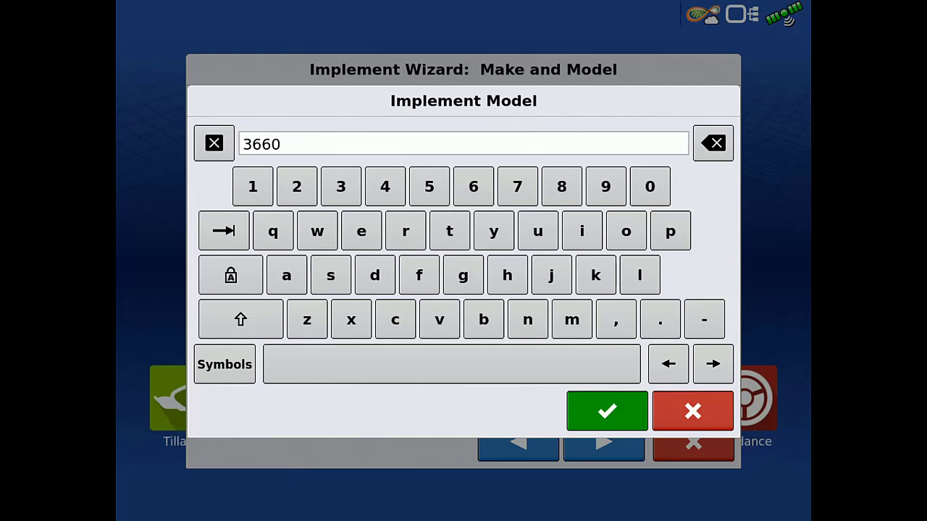
{"action": "left_click", "coordinate": [607, 411]}
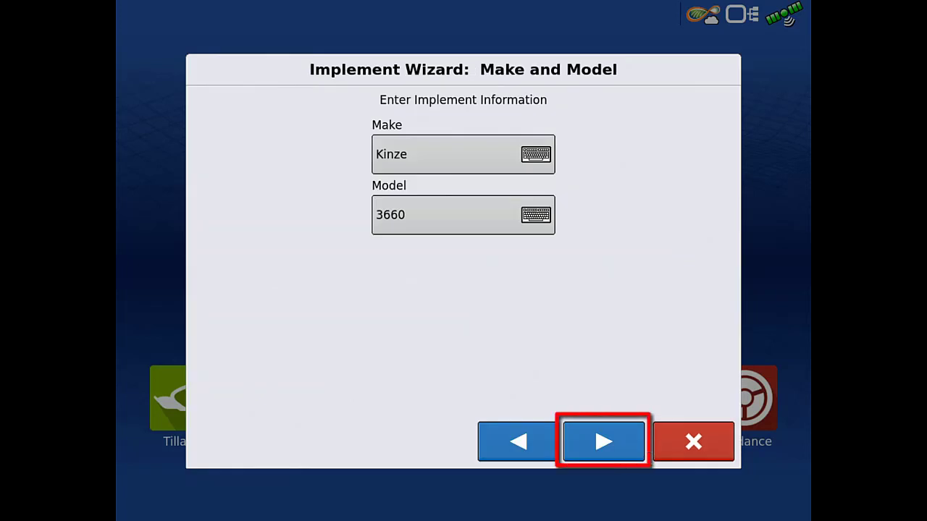
{"action": "left_click", "coordinate": [604, 442]}
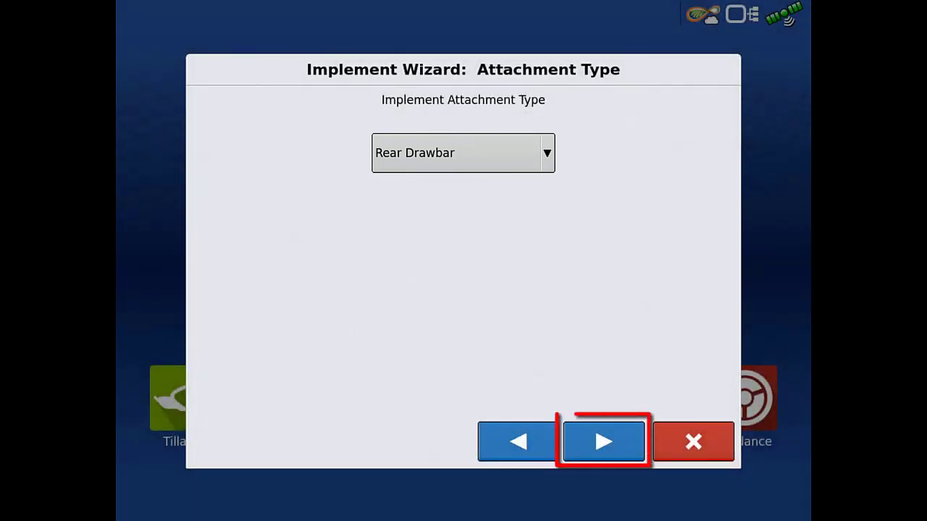
- Accept the Rear Drawbar attachment and add a SureDrive seed rate controller
{"action": "left_click", "coordinate": [604, 442]}
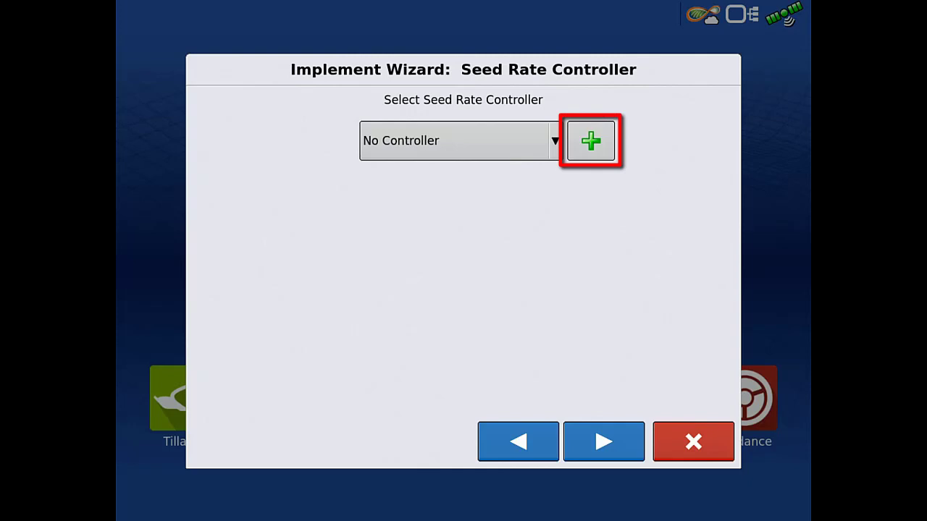
{"action": "left_click", "coordinate": [591, 140]}
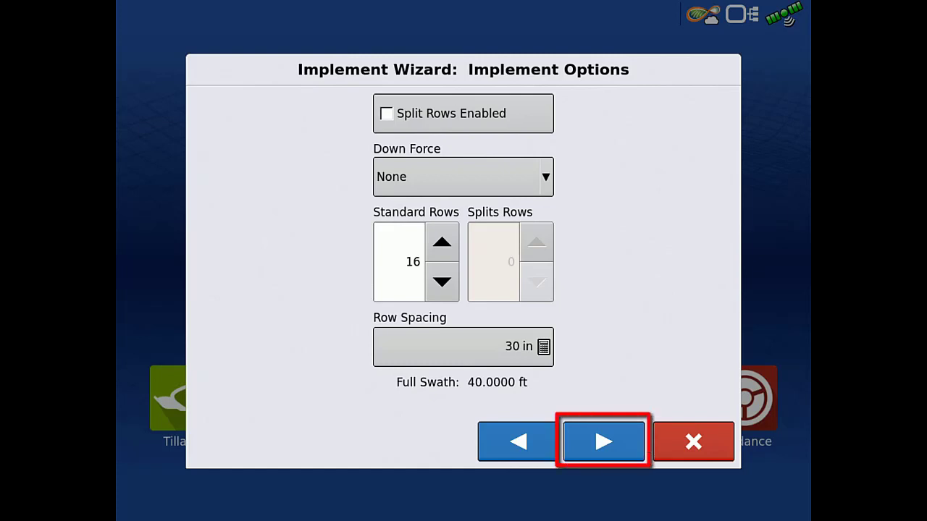
- Set the seed rate controller motor to Left Mount
{"action": "left_click", "coordinate": [604, 442]}
{"action": "left_click", "coordinate": [368, 266]}
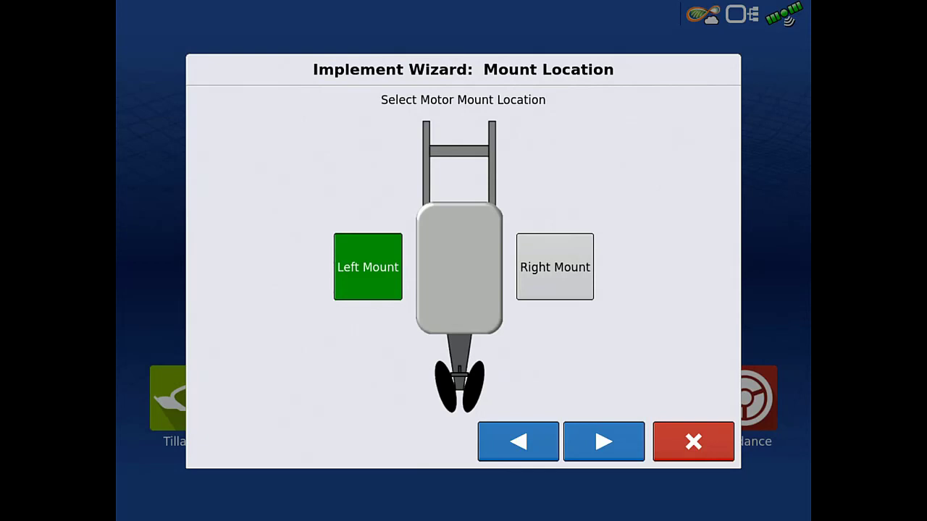
{"action": "left_click", "coordinate": [604, 442]}
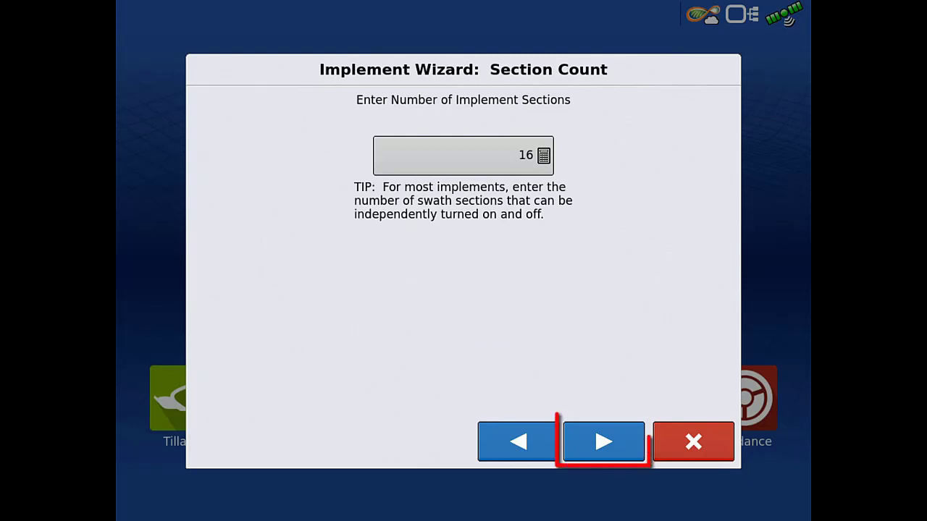
- Keep 16 sections and set the hitch-to-application-point offset to 15 ft
{"action": "left_click", "coordinate": [604, 442]}
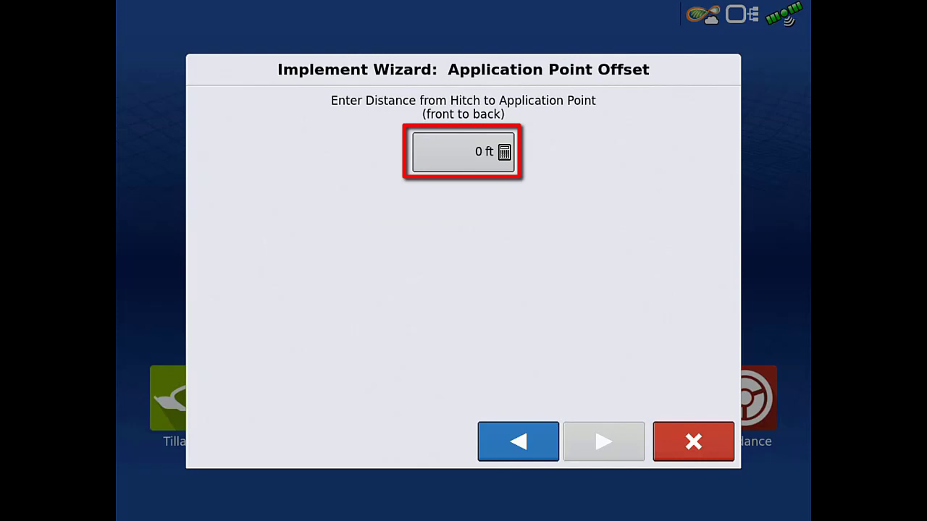
{"action": "left_click", "coordinate": [463, 152]}
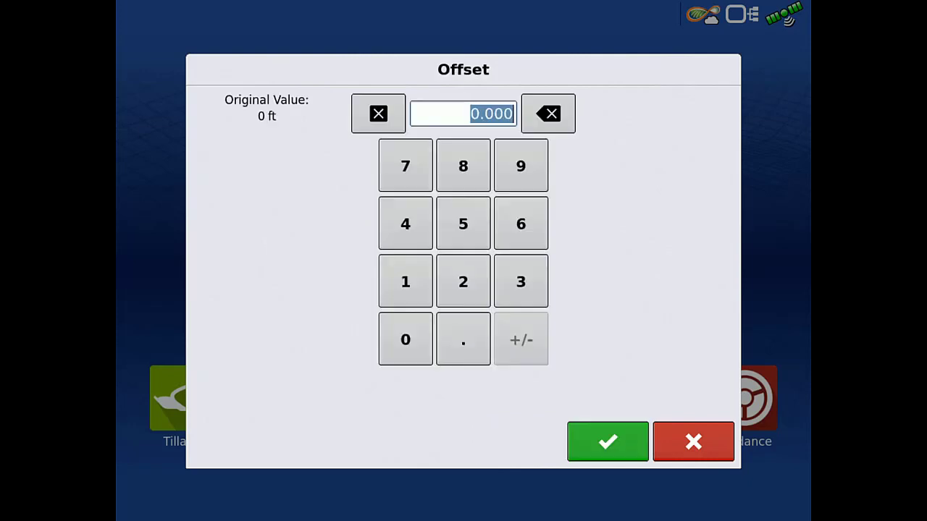
{"action": "left_click", "coordinate": [406, 281]}
{"action": "left_click", "coordinate": [464, 224]}
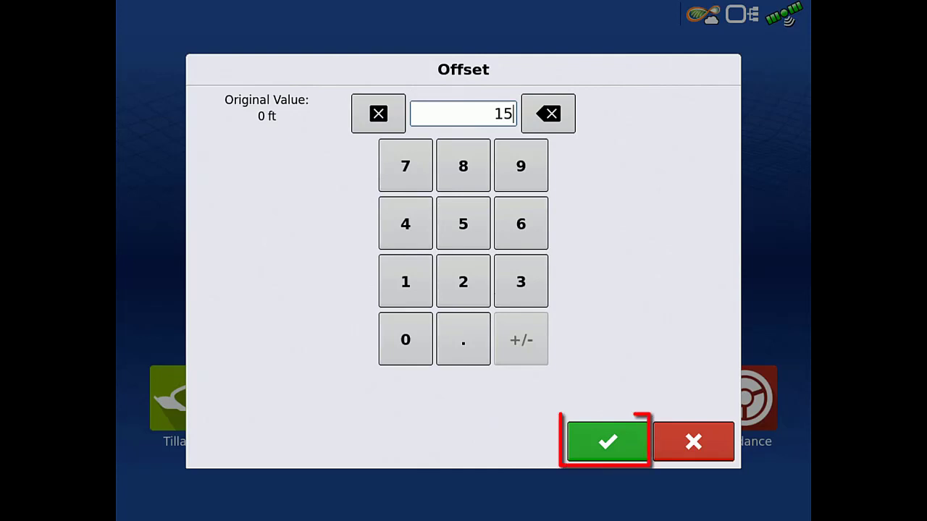
{"action": "left_click", "coordinate": [607, 441]}
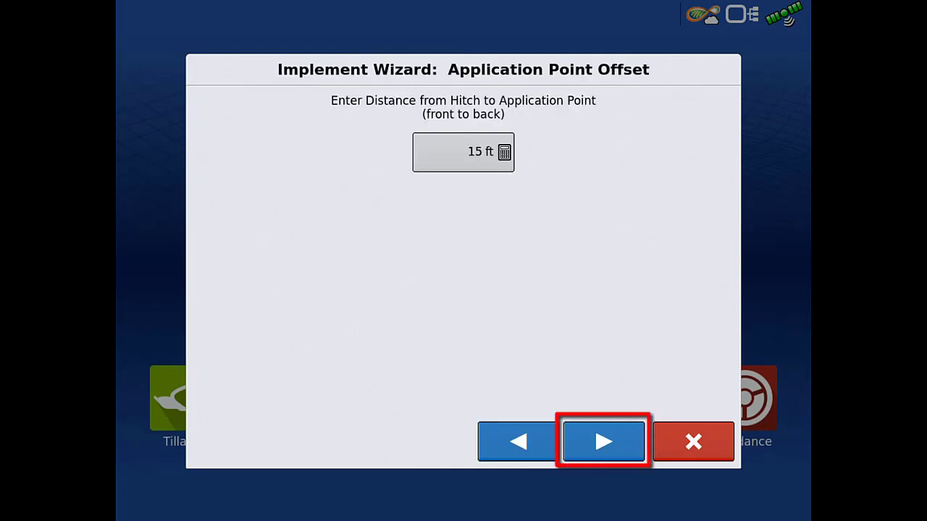
- Skip application channels and save the implement under the name Kinze 3660
{"action": "left_click", "coordinate": [604, 441]}
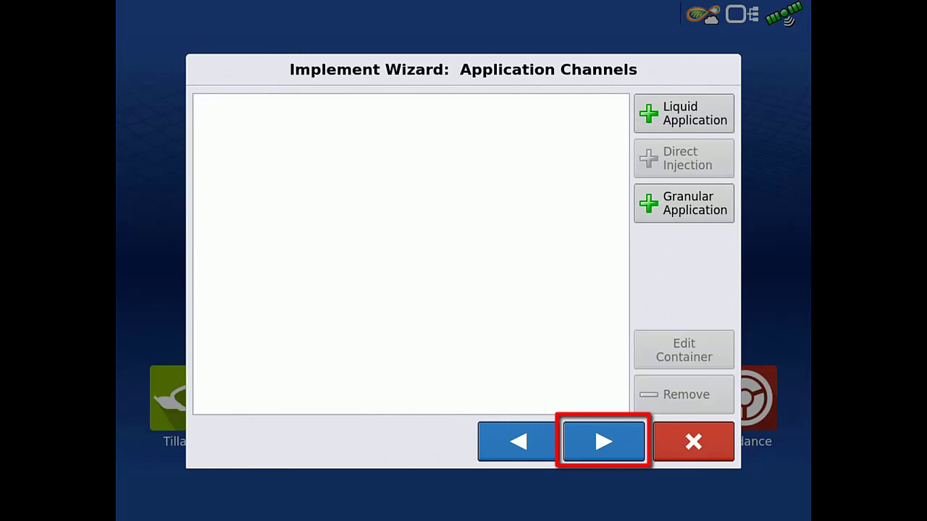
{"action": "left_click", "coordinate": [604, 441]}
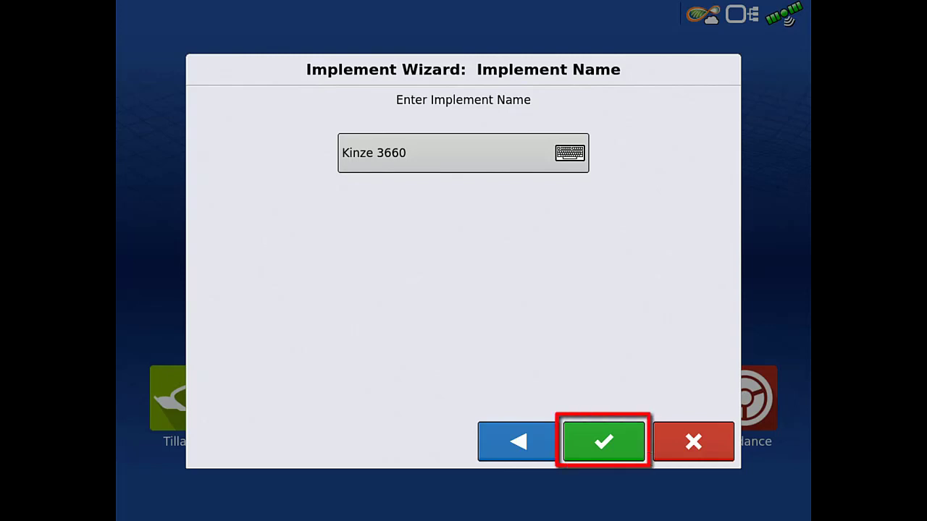
{"action": "left_click", "coordinate": [604, 441]}
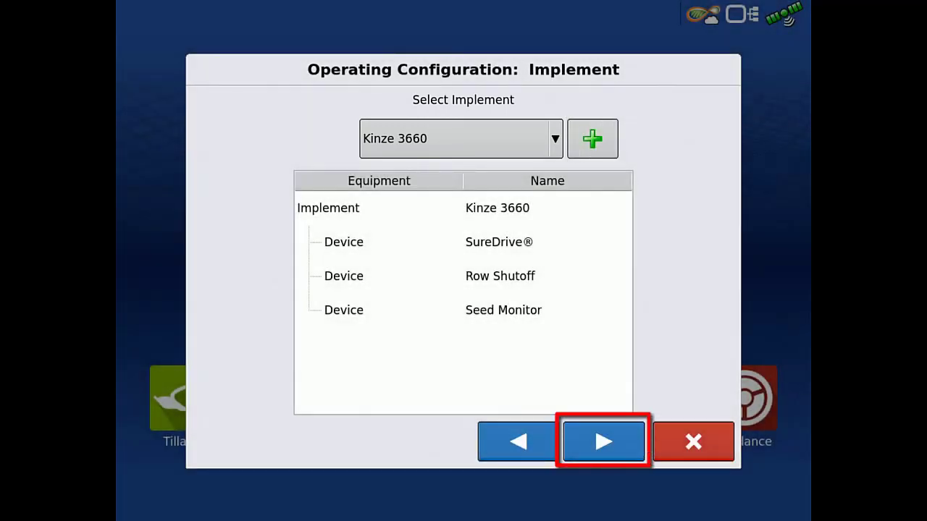
{"action": "left_click", "coordinate": [604, 441]}
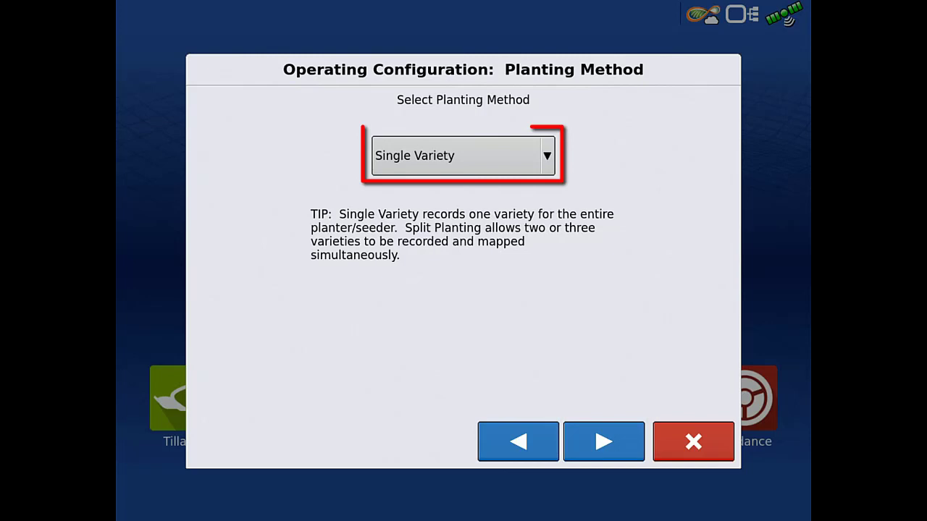
- Select Seed Rows as the planting method
{"action": "left_click", "coordinate": [463, 156]}
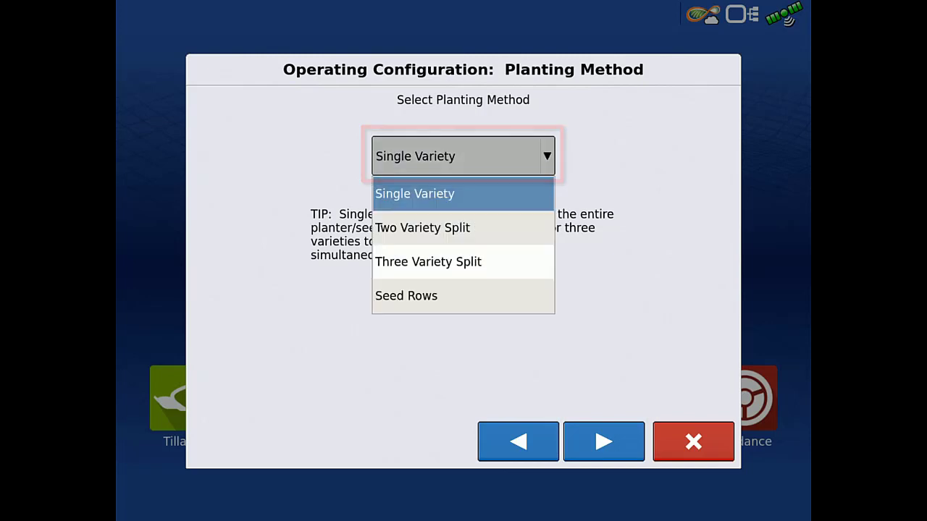
{"action": "left_click", "coordinate": [463, 296]}
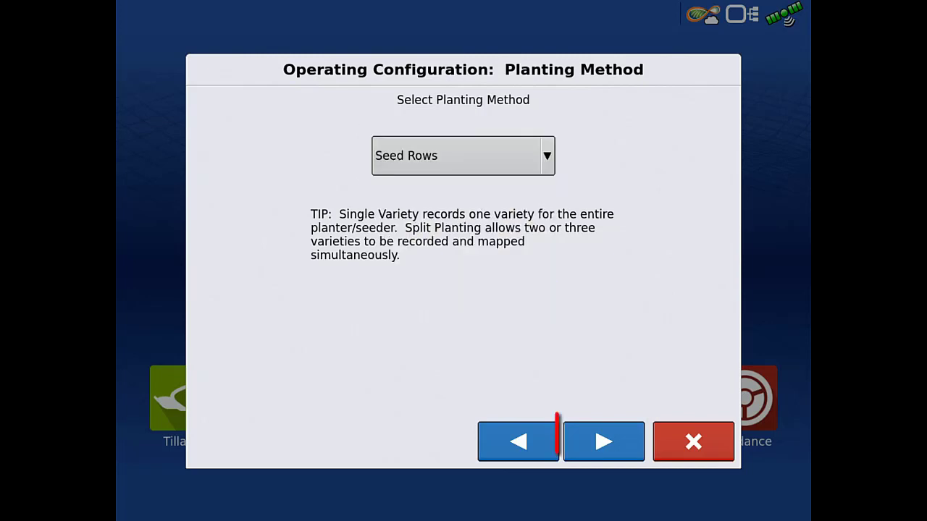
{"action": "left_click", "coordinate": [604, 441]}
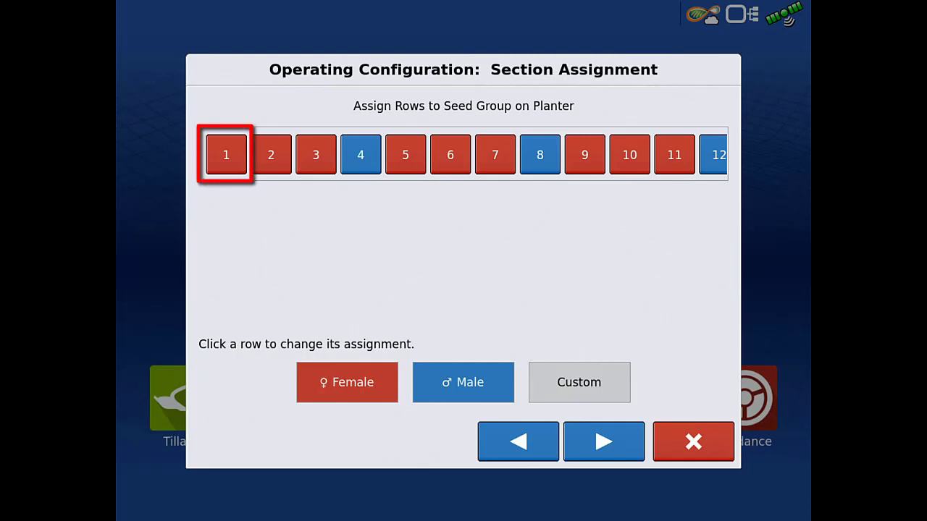
- Make rows 1, 6, 11 and 16 Male and all other rows Female
{"action": "left_click", "coordinate": [226, 155]}
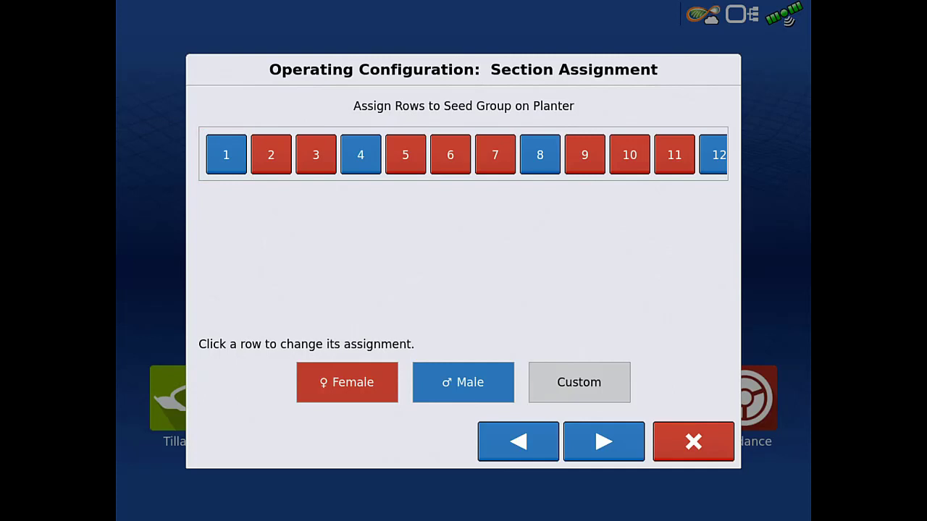
{"action": "left_click", "coordinate": [360, 154]}
{"action": "left_click", "coordinate": [540, 155]}
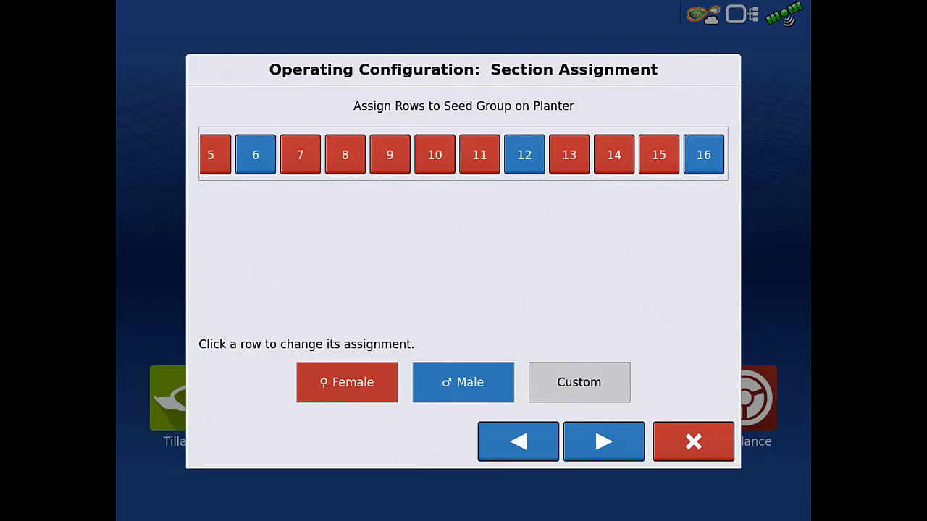
{"action": "left_click", "coordinate": [525, 154]}
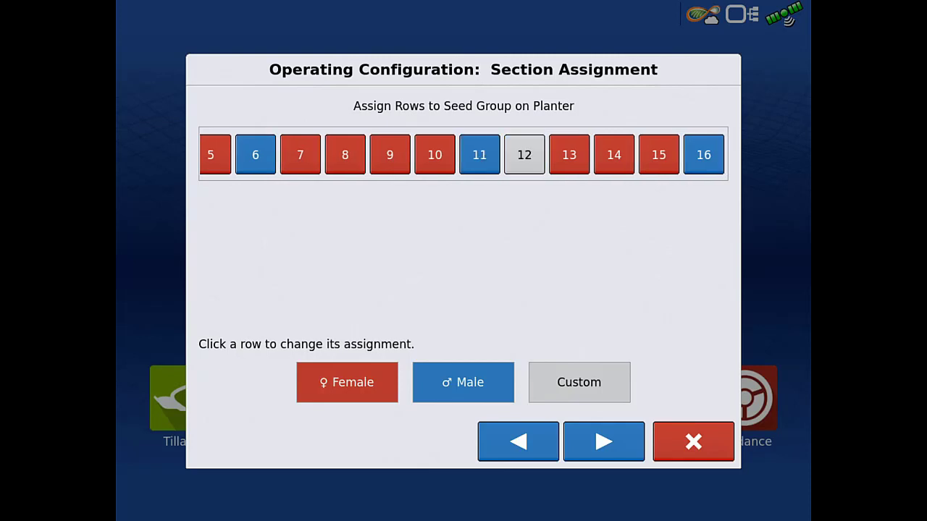
{"action": "left_click", "coordinate": [525, 155]}
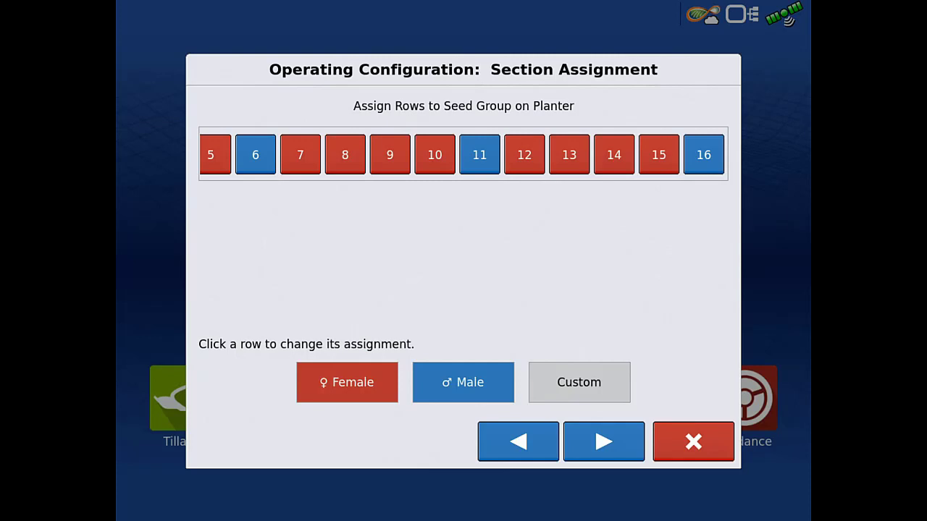
{"action": "left_click", "coordinate": [603, 441]}
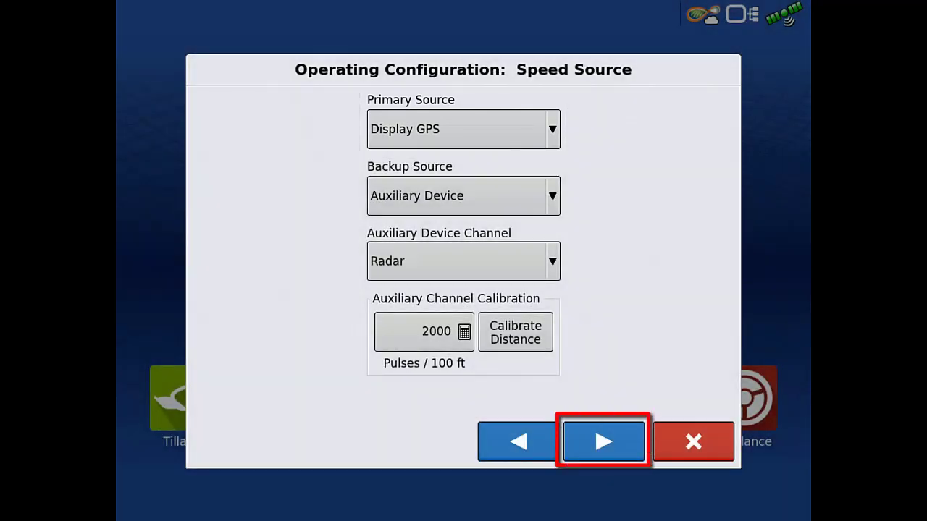
- Keep Display GPS as the speed source and save the configuration as 'John Deere 8320R, Kinze 3660'
{"action": "left_click", "coordinate": [603, 442]}
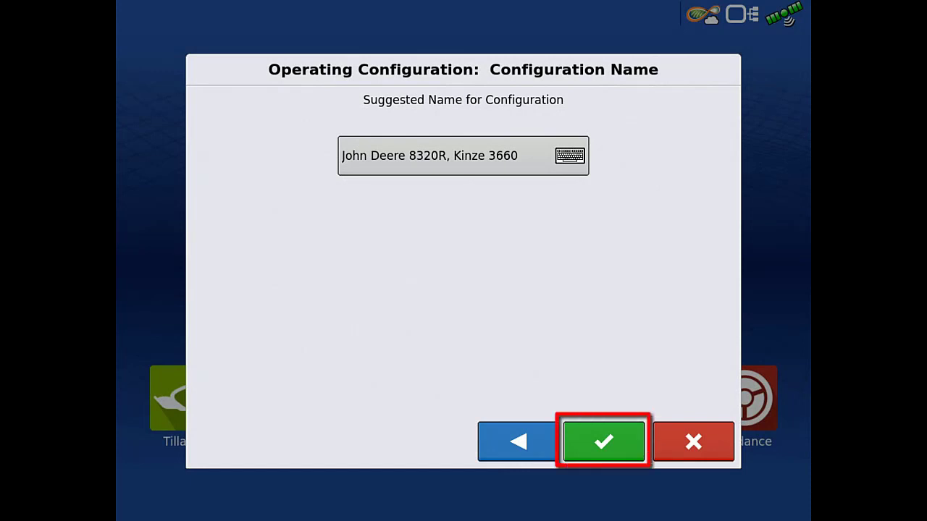
{"action": "left_click", "coordinate": [603, 442]}
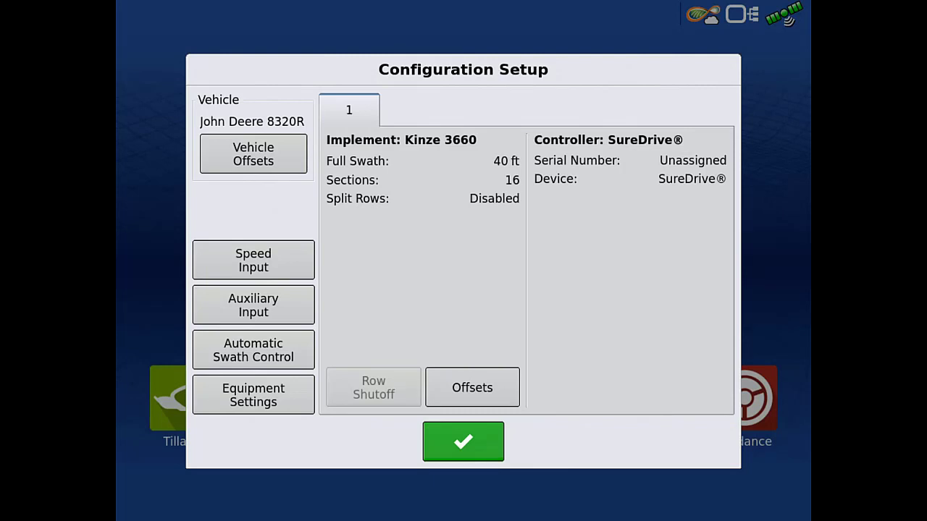
- In Auxiliary Input, map section 1 to switch 1 and sections 2–5 to switch 2
{"action": "left_click", "coordinate": [253, 305]}
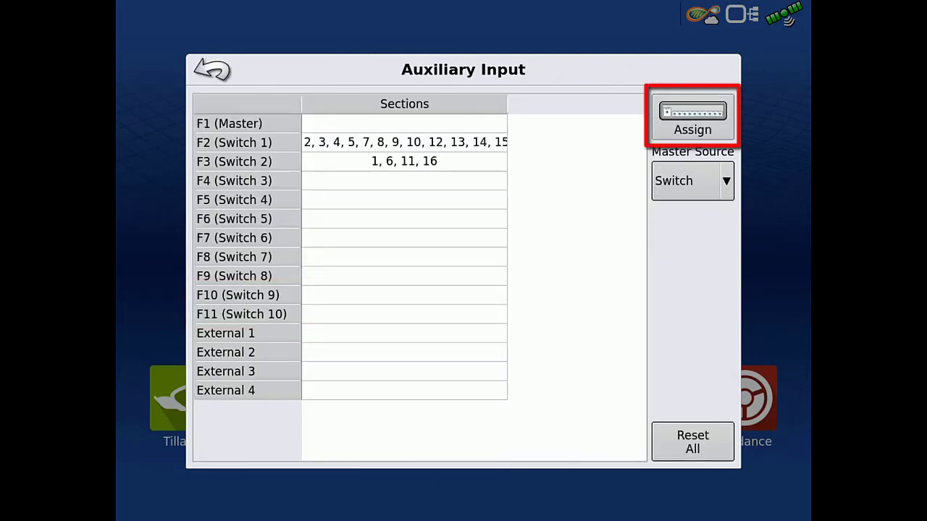
{"action": "left_click", "coordinate": [693, 118]}
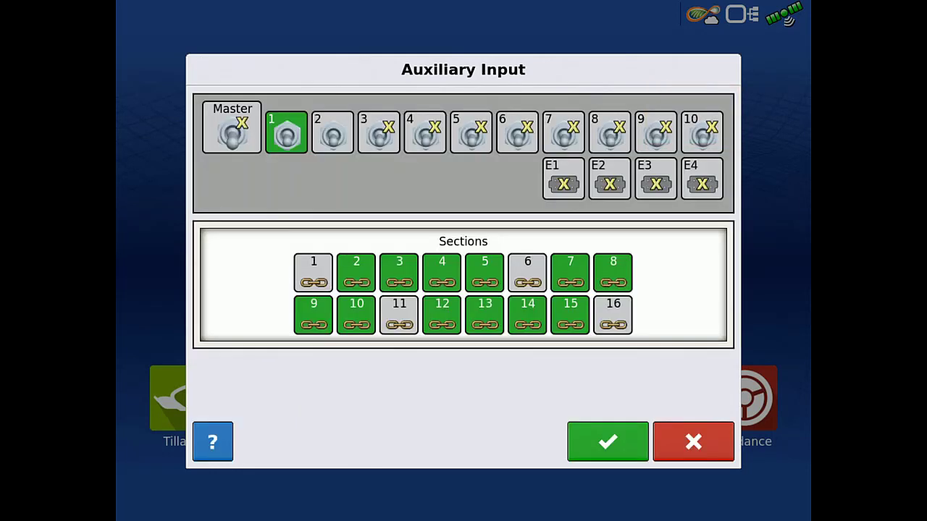
{"action": "left_click", "coordinate": [313, 273]}
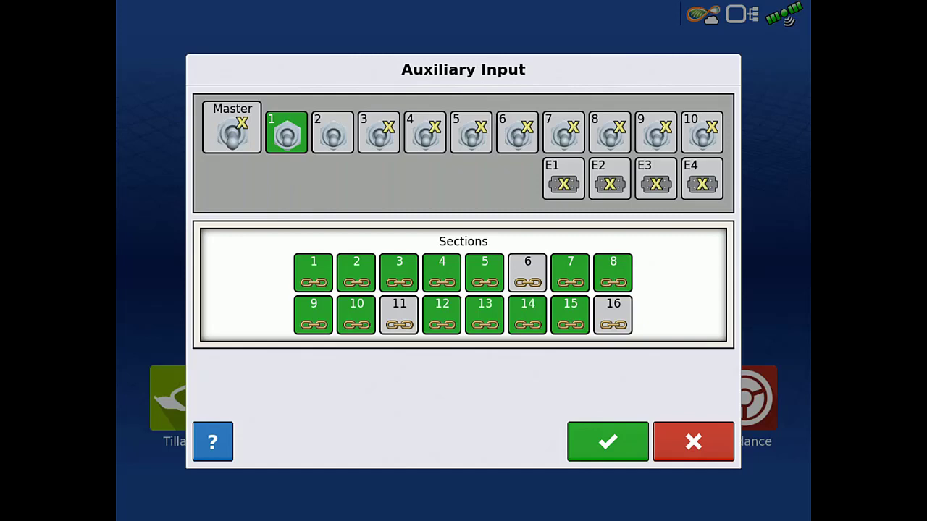
{"action": "left_click", "coordinate": [332, 133]}
{"action": "left_click", "coordinate": [355, 272]}
{"action": "left_click", "coordinate": [398, 272]}
{"action": "left_click", "coordinate": [442, 272]}
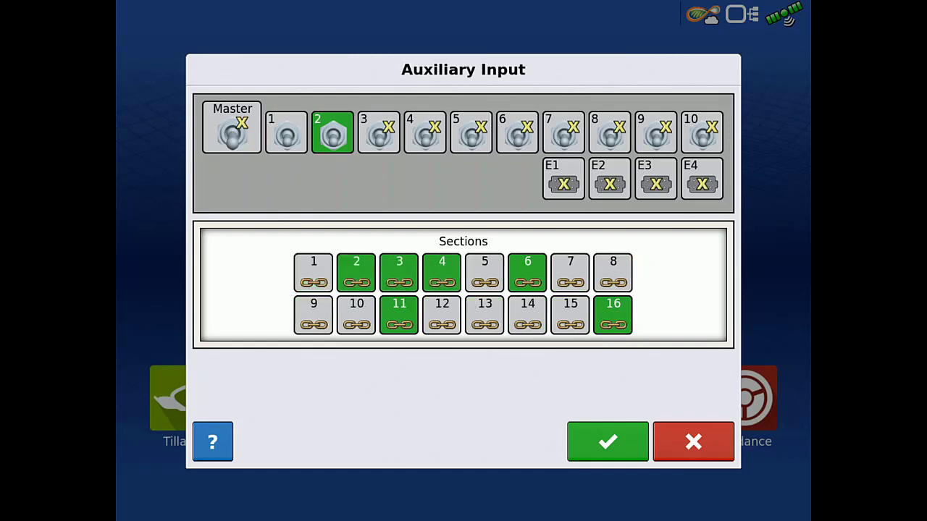
{"action": "left_click", "coordinate": [484, 272]}
- Map section 6 to switch 3 and sections 7–10 to switch 4
{"action": "left_click", "coordinate": [379, 133]}
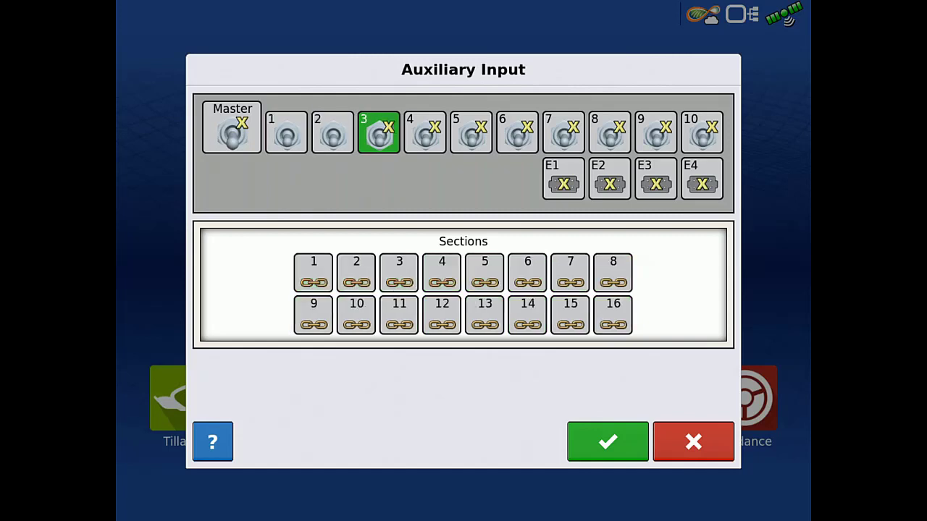
{"action": "left_click", "coordinate": [527, 272]}
{"action": "left_click", "coordinate": [425, 132]}
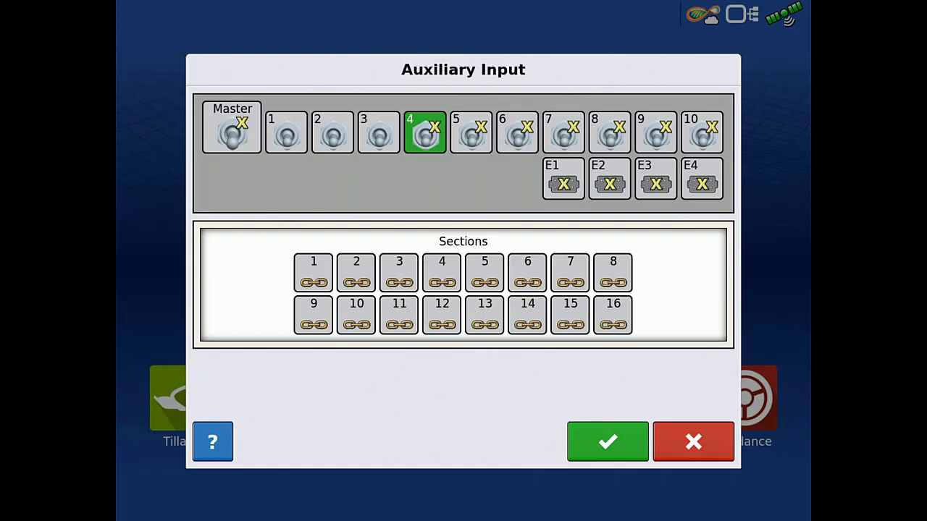
{"action": "left_click", "coordinate": [570, 272]}
{"action": "left_click", "coordinate": [612, 272]}
{"action": "left_click", "coordinate": [312, 315]}
{"action": "left_click", "coordinate": [356, 315]}
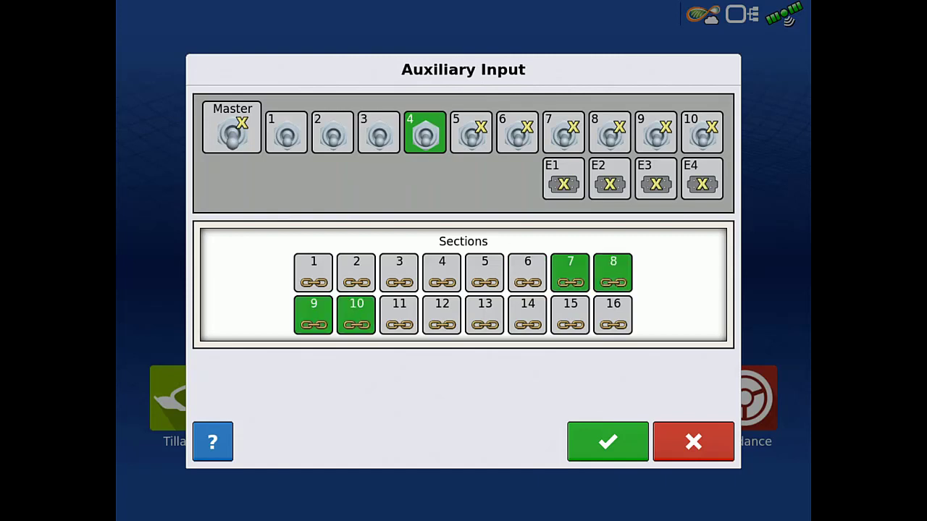
- Map section 11 to switch 5, sections 12–15 to switch 6, and section 16 to switch 7
{"action": "left_click", "coordinate": [471, 133]}
{"action": "left_click", "coordinate": [398, 315]}
{"action": "left_click", "coordinate": [517, 132]}
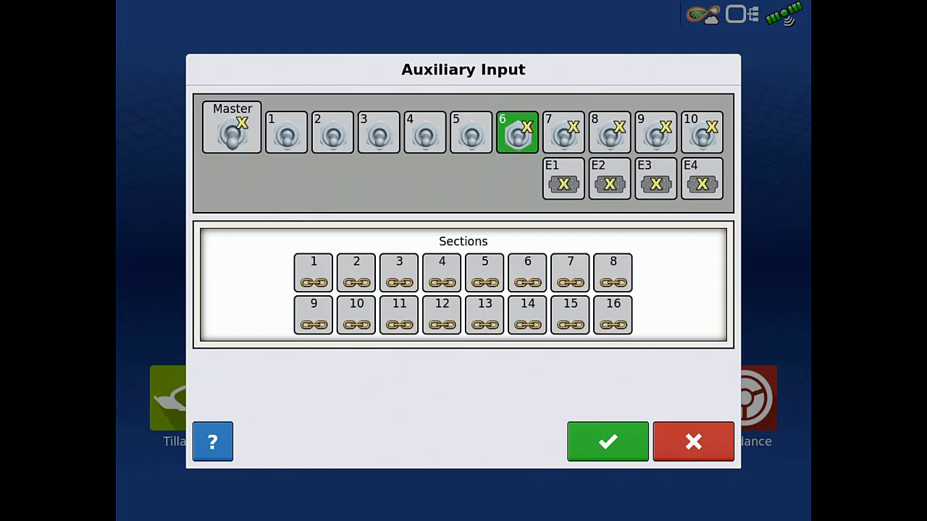
{"action": "left_click", "coordinate": [442, 315]}
{"action": "left_click", "coordinate": [485, 315]}
{"action": "left_click", "coordinate": [527, 315]}
{"action": "left_click", "coordinate": [570, 316]}
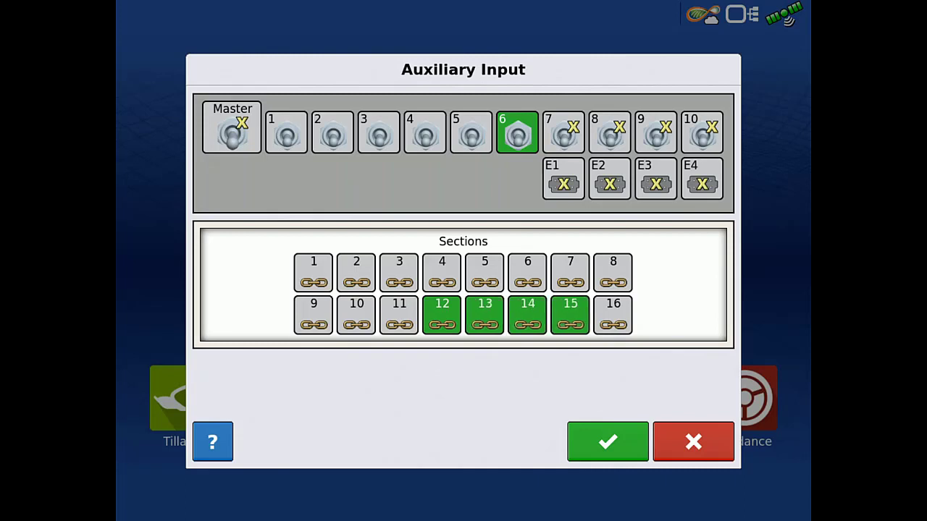
{"action": "left_click", "coordinate": [563, 133]}
{"action": "left_click", "coordinate": [613, 315]}
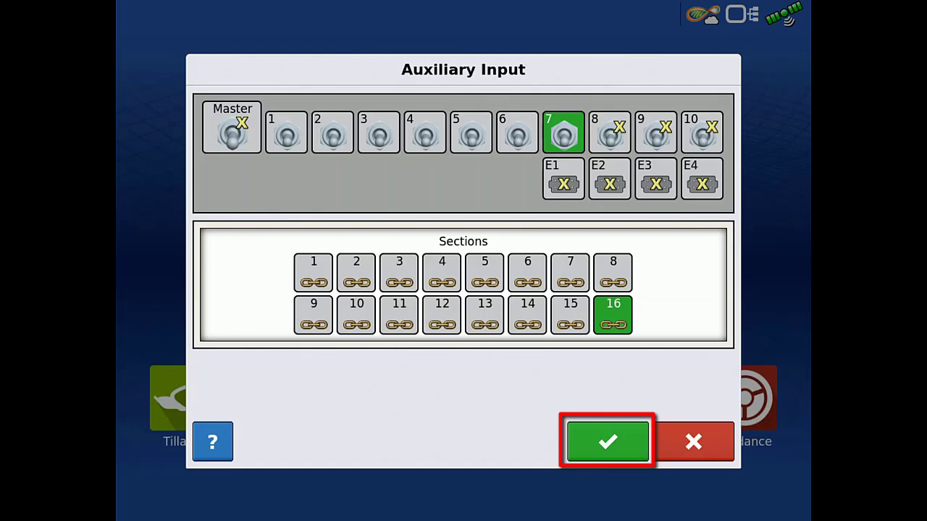
{"action": "left_click", "coordinate": [608, 441]}
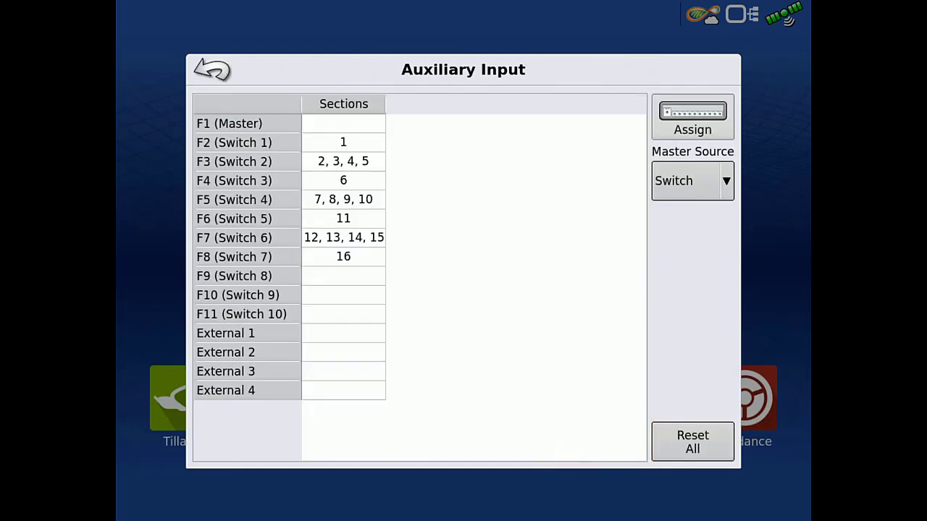
- Return to Configuration Setup and finish saving the John Deere 8320R, Kinze 3660 configuration
{"action": "left_click", "coordinate": [211, 69]}
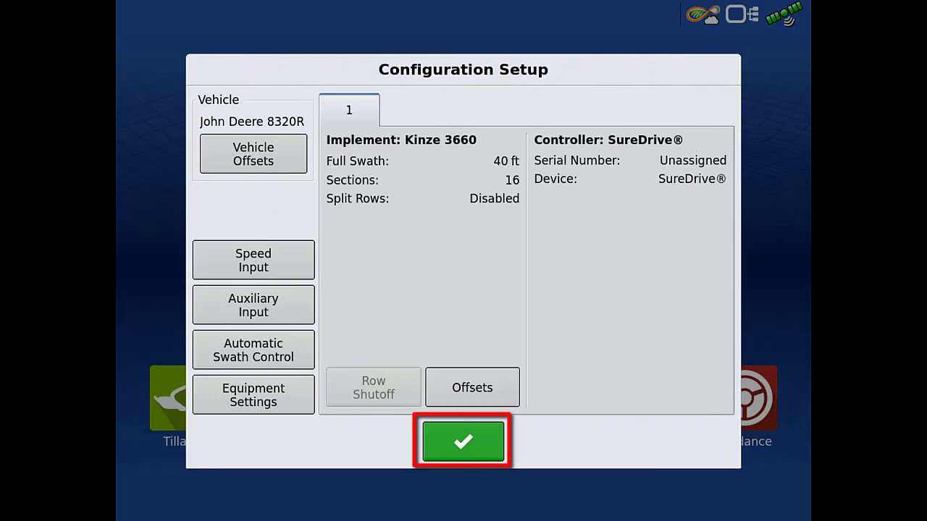
{"action": "left_click", "coordinate": [463, 441]}
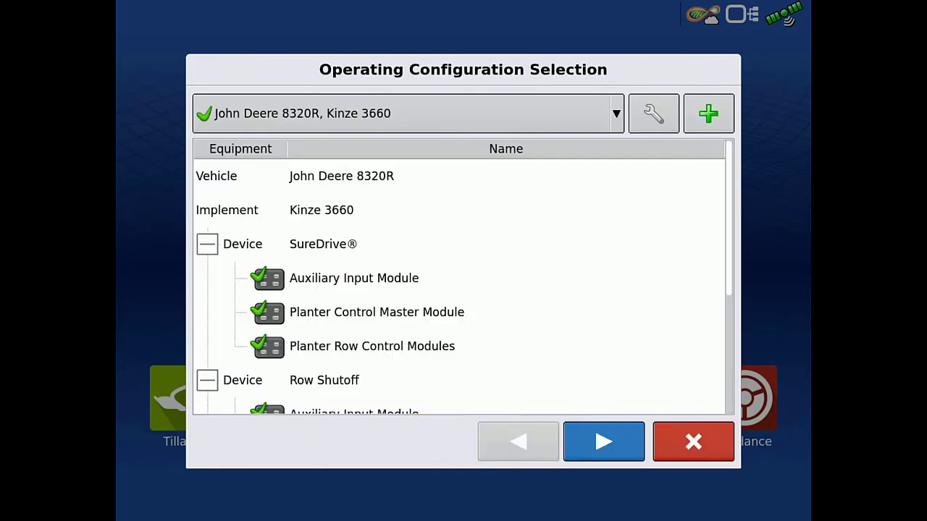